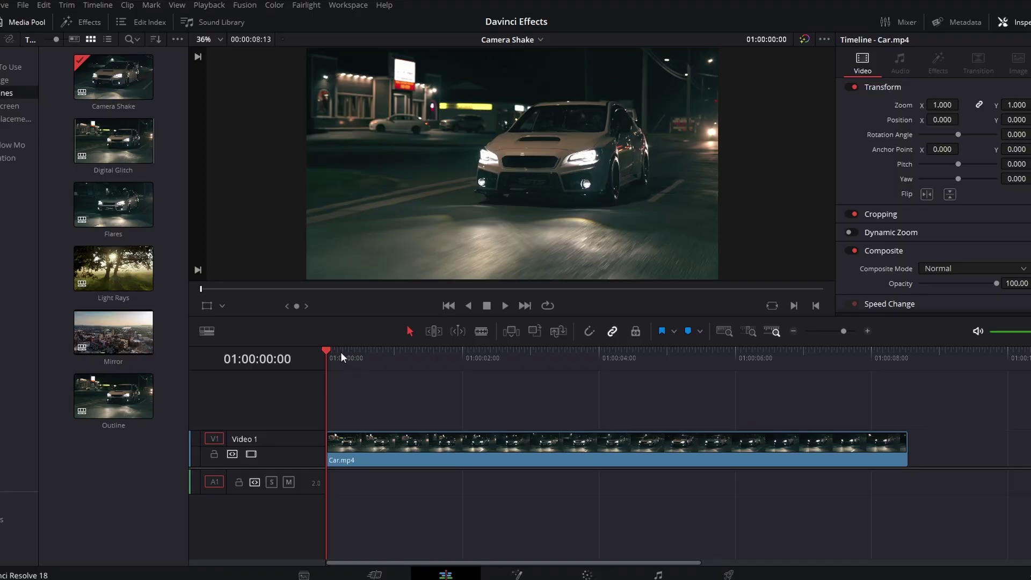
# Step: Preview Car.mp4, then apply the Open FX Camera Shake effect to it via the 'shak' search
pyautogui.press('space')
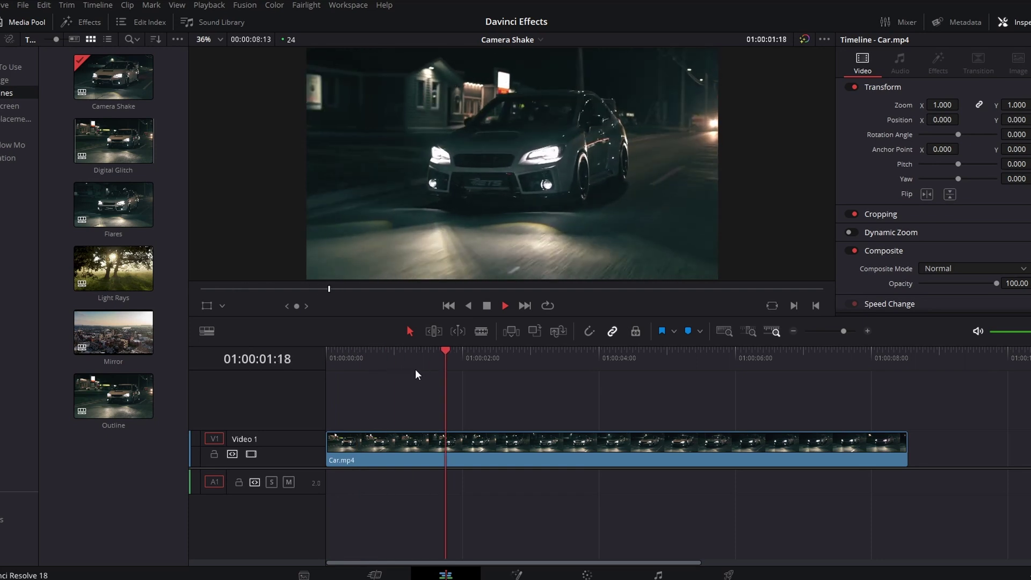
pyautogui.moveTo(388, 350); pyautogui.dragTo(304, 339)
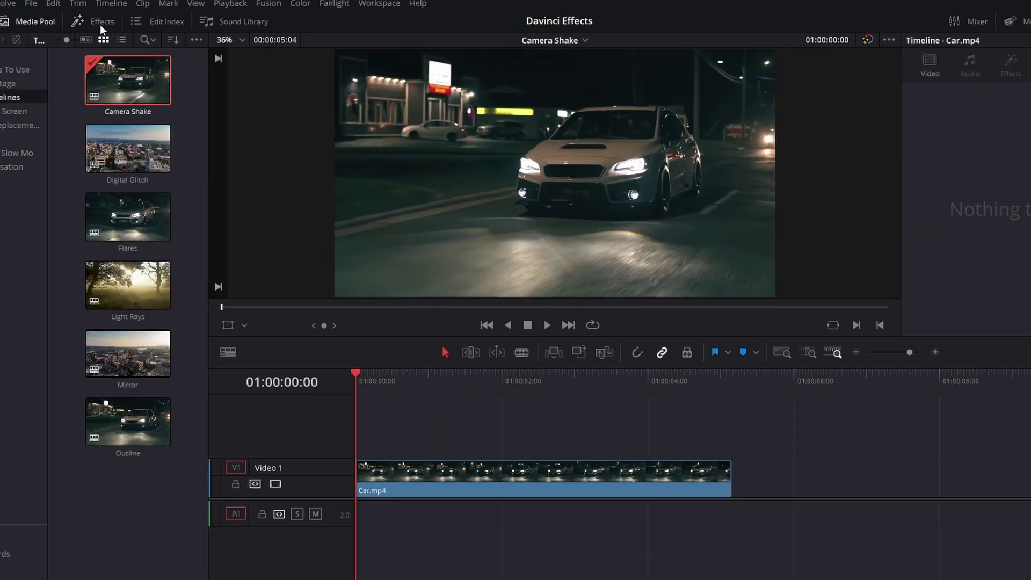
pyautogui.click(81, 22)
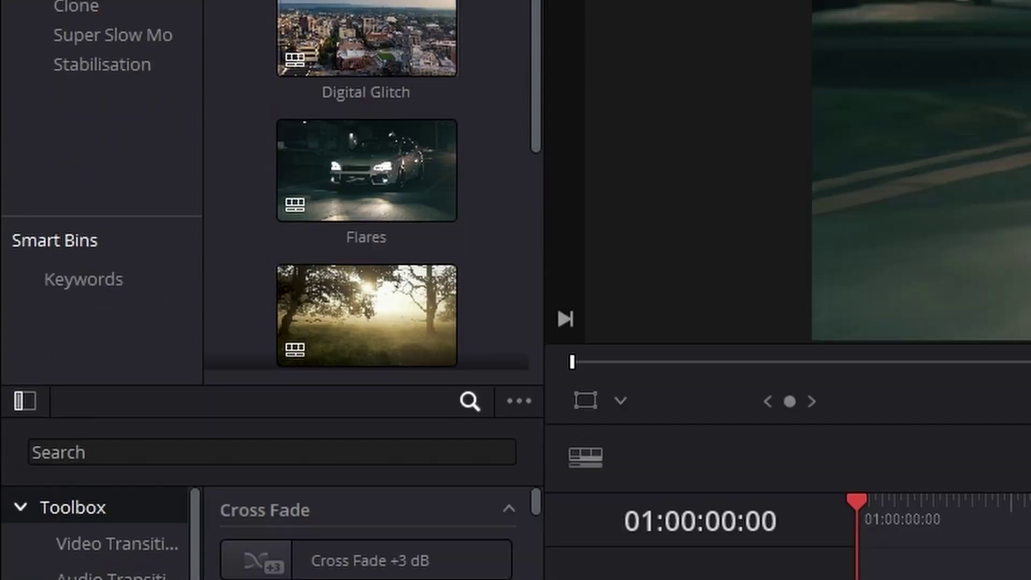
pyautogui.click(75, 579)
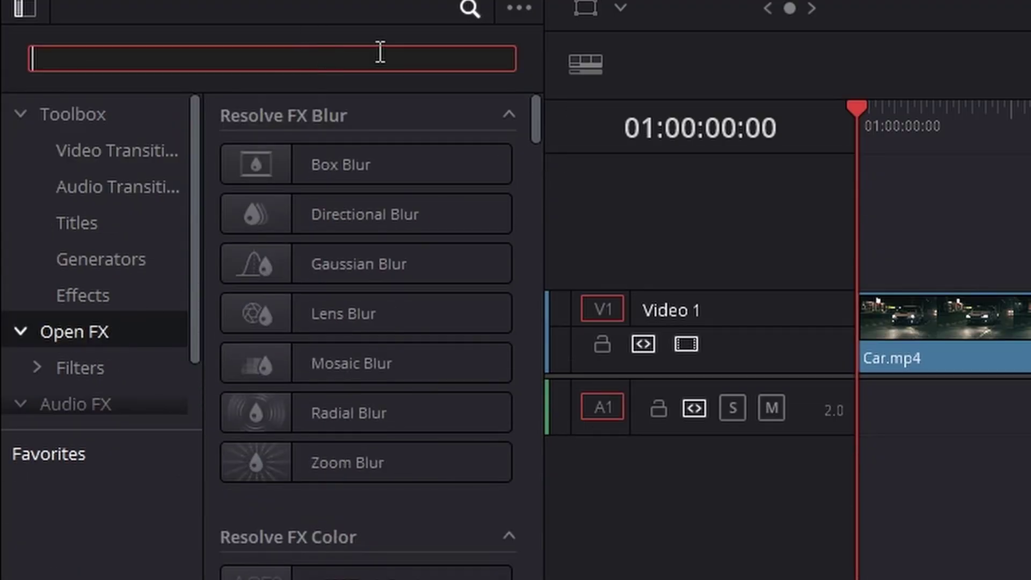
pyautogui.write('shak')
pyautogui.moveTo(374, 172); pyautogui.dragTo(1007, 343)
# Step: Preview the shake and set the Camera Shake Border Type to Replicate
pyautogui.press('space')
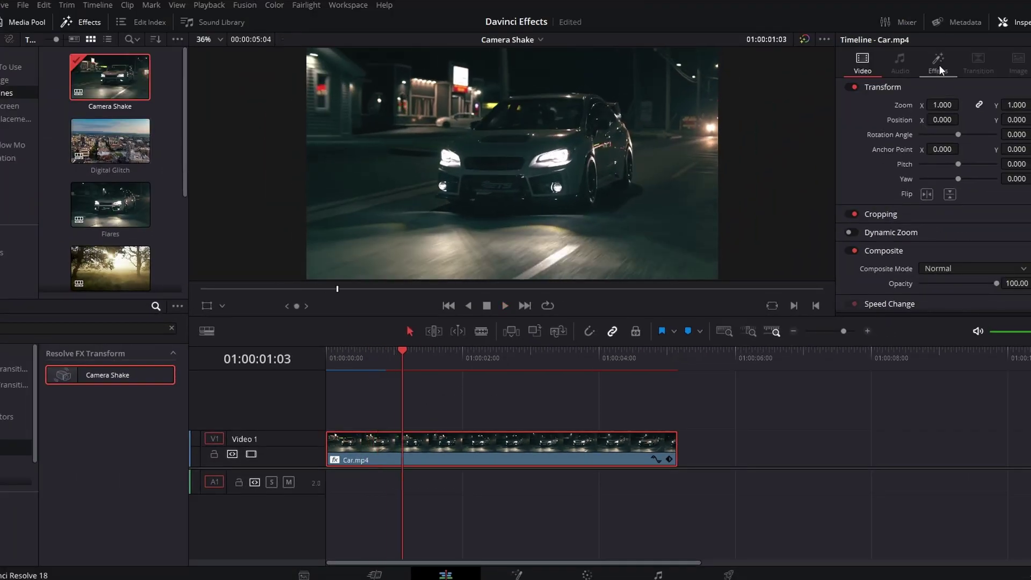
pyautogui.click(940, 66)
pyautogui.scroll(-5, 914, 176)
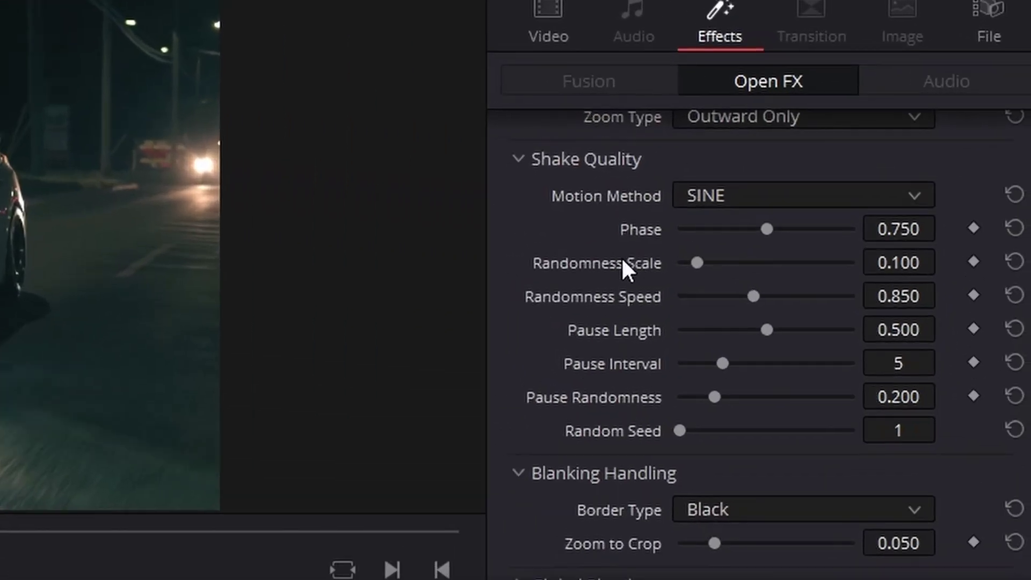
pyautogui.scroll(-2, 620, 445)
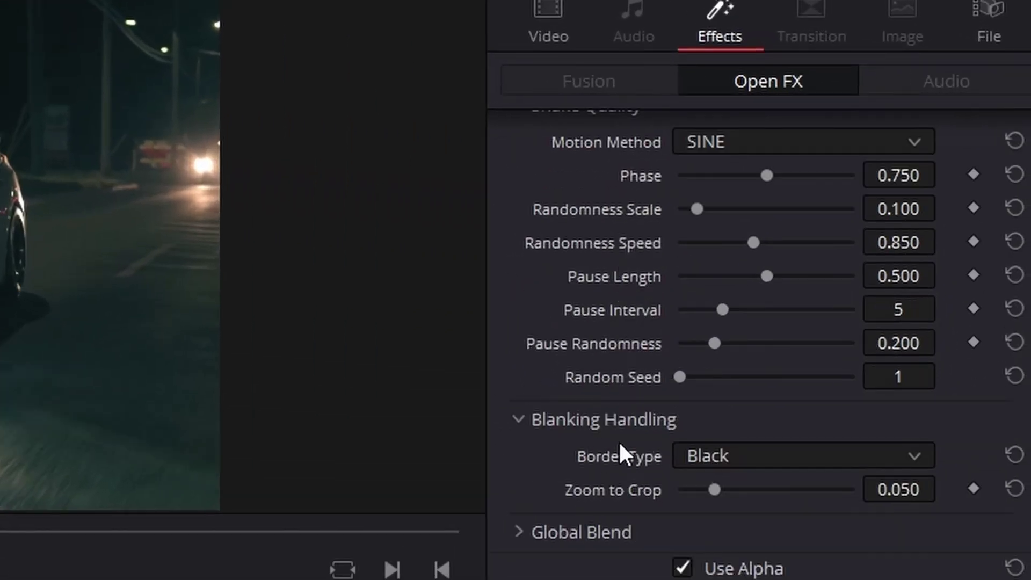
pyautogui.click(744, 517)
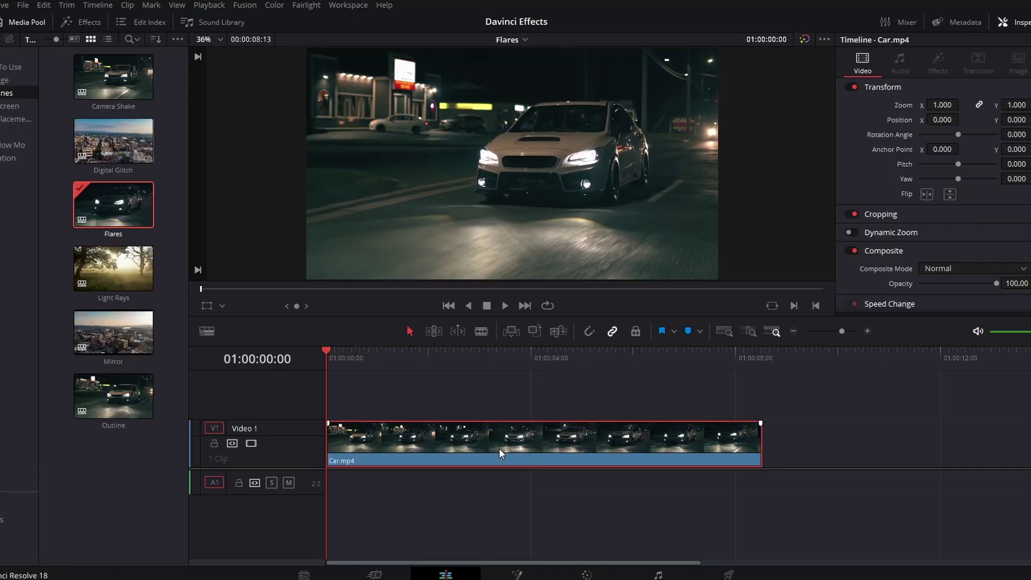
# Step: On the Color page, apply Glow to node 01 and raise Spread to about 1.4 and Gain
pyautogui.click(585, 574)
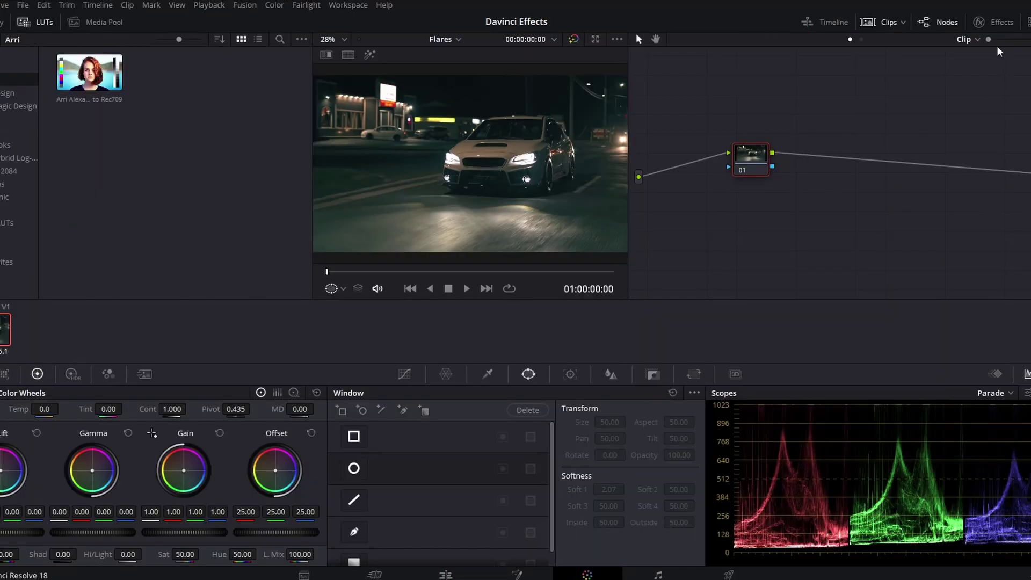
pyautogui.click(994, 22)
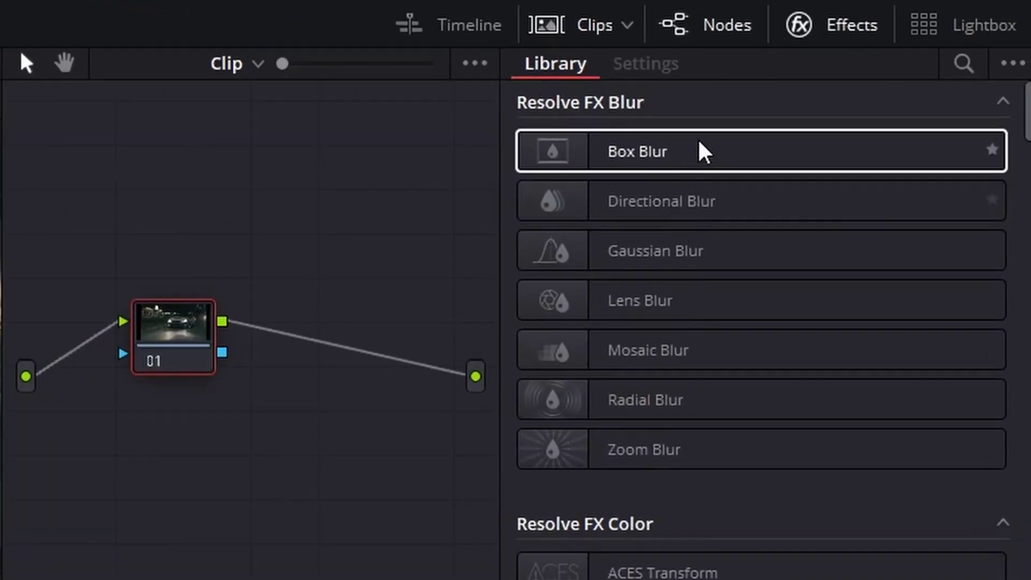
pyautogui.click(967, 62)
pyautogui.write('glow')
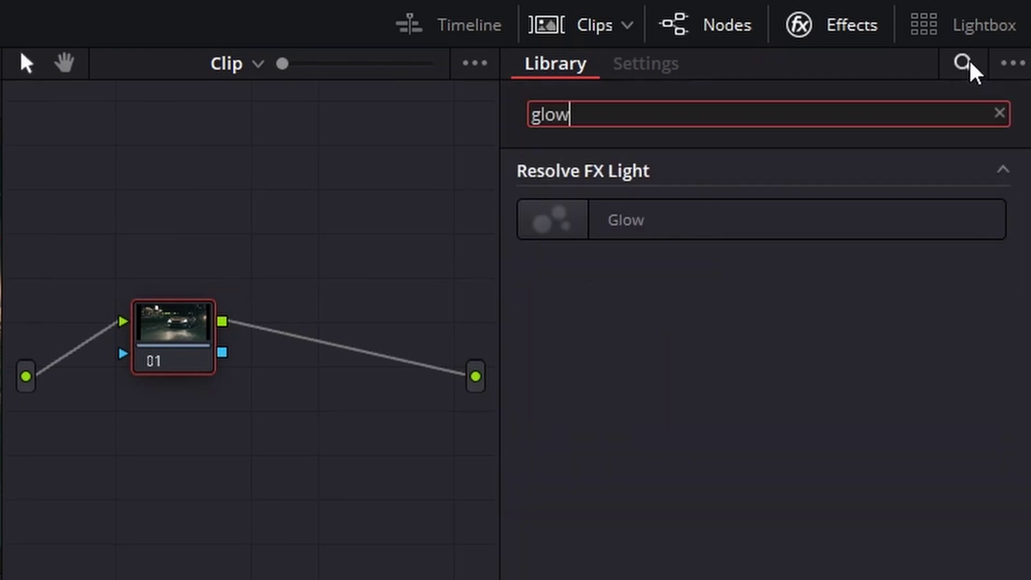
pyautogui.moveTo(626, 220); pyautogui.dragTo(193, 336)
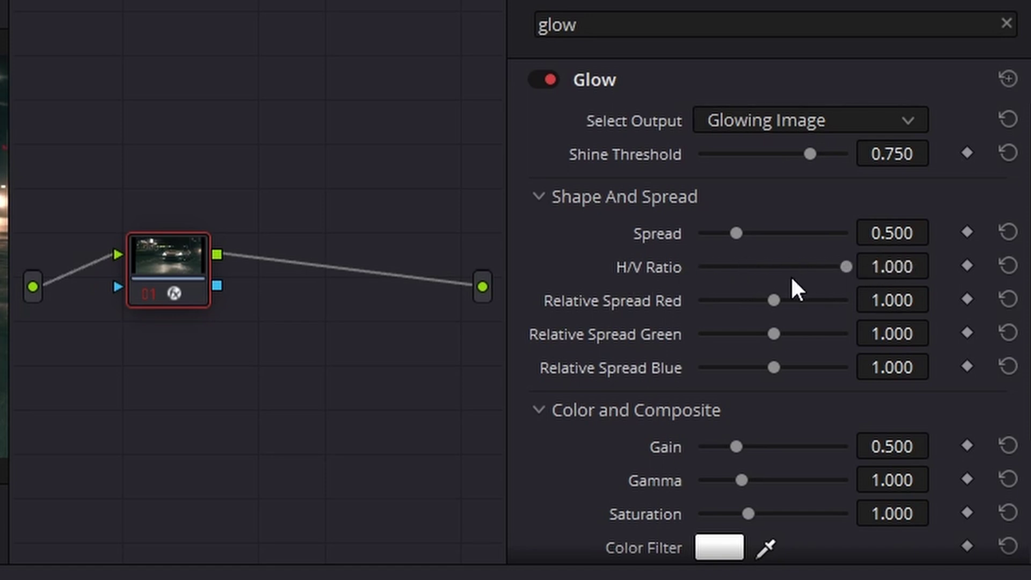
pyautogui.moveTo(736, 232); pyautogui.dragTo(802, 233)
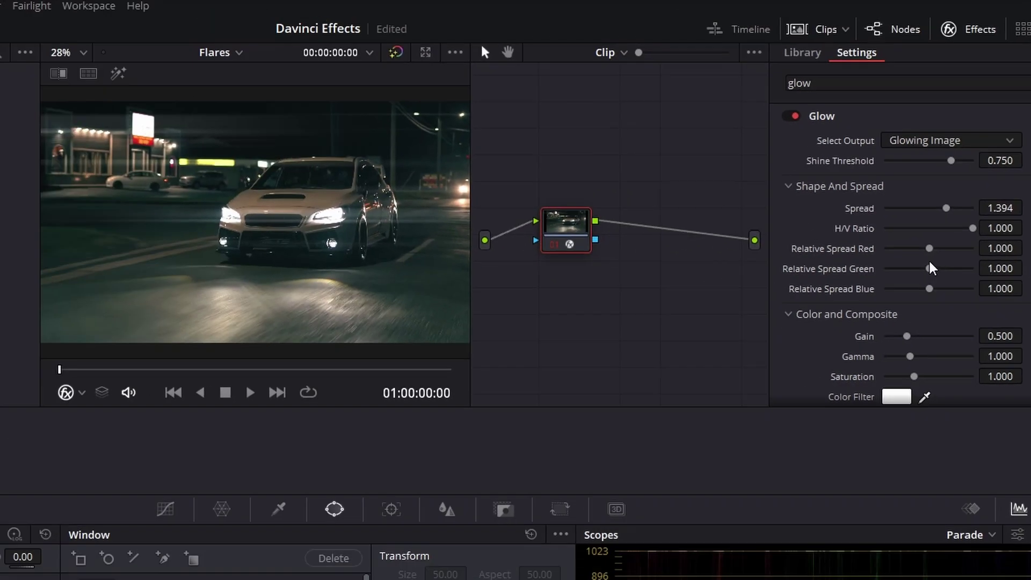
pyautogui.moveTo(908, 336)
pyautogui.mouseDown()
pyautogui.moveTo(938, 336)
pyautogui.moveTo(918, 336)
pyautogui.mouseUp()
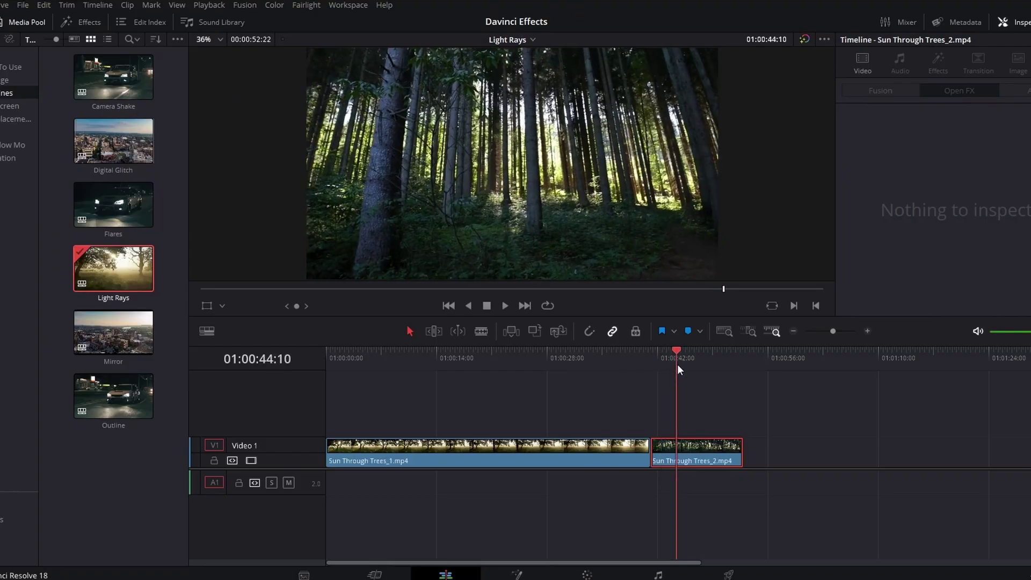
# Step: Add Light Rays to Sun Through Trees_2.mp4, with Length about 0.31 and Position Y 0.88
pyautogui.moveTo(678, 364)
pyautogui.mouseDown()
pyautogui.moveTo(663, 362)
pyautogui.moveTo(672, 367)
pyautogui.mouseUp()
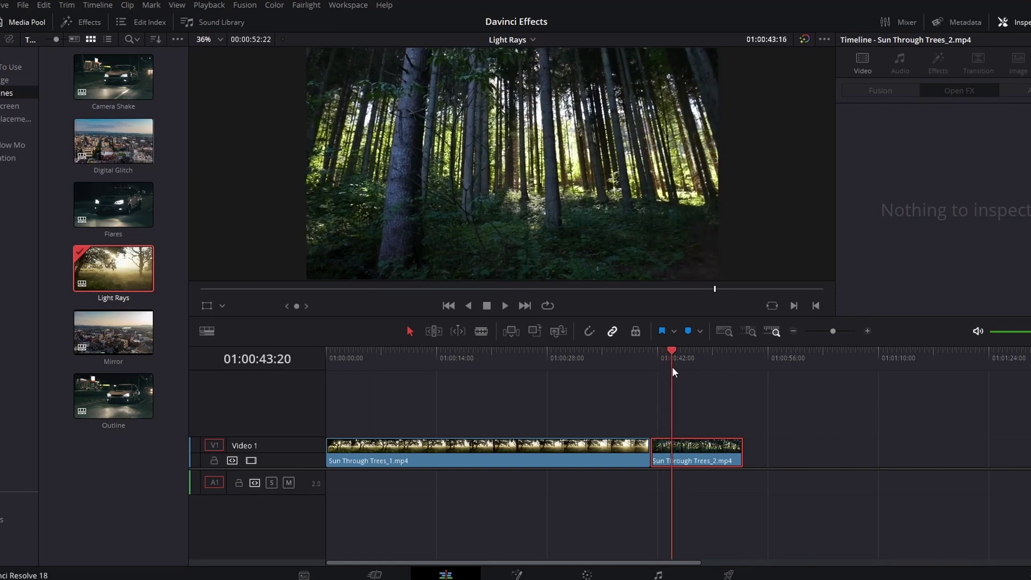
pyautogui.click(83, 19)
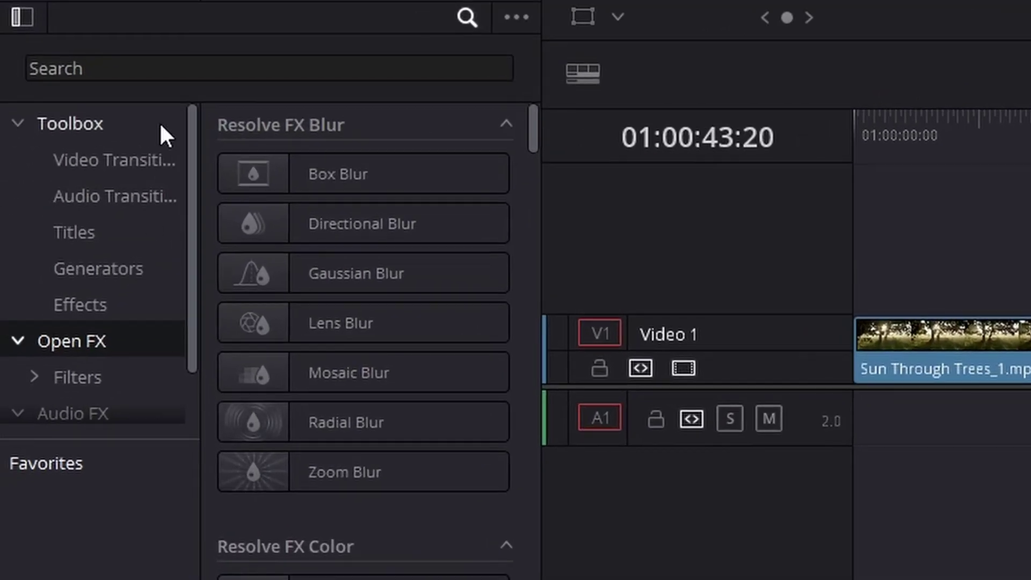
pyautogui.write('light')
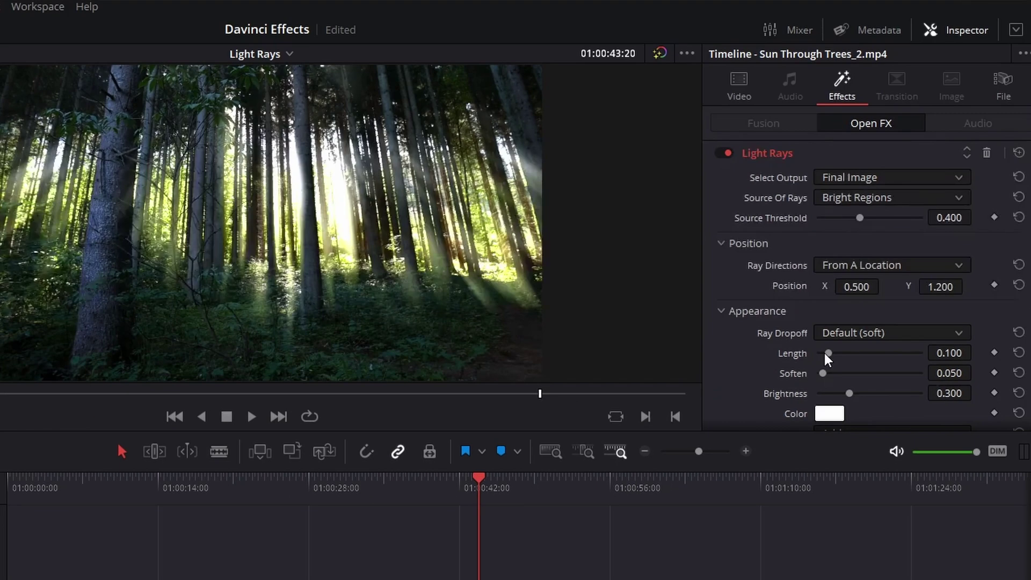
pyautogui.moveTo(826, 353); pyautogui.dragTo(857, 362)
pyautogui.moveTo(939, 287); pyautogui.dragTo(884, 285)
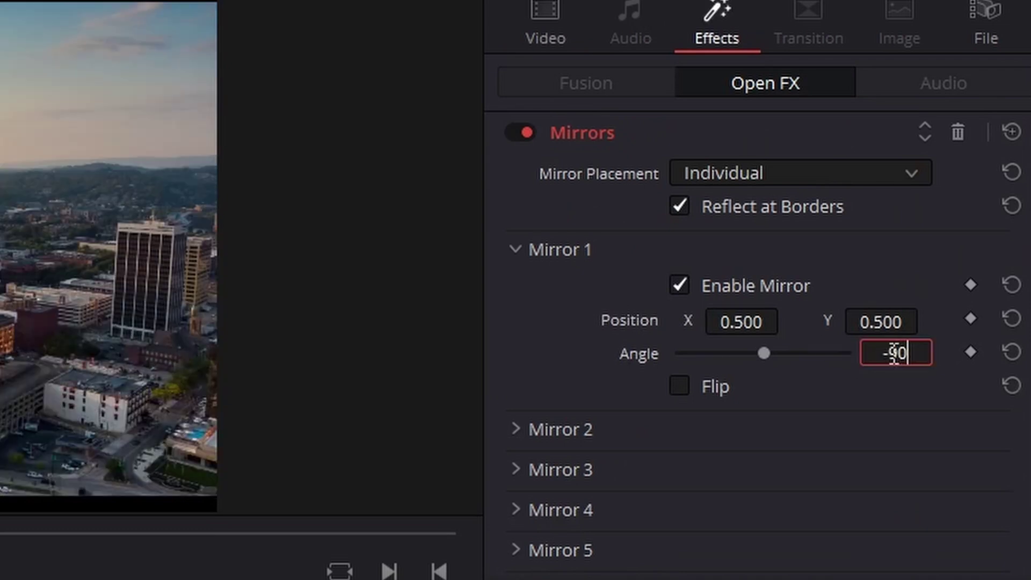
# Step: Confirm the -90 Mirror 1 angle and shift its Position Y to about 0.738
pyautogui.press('Return')
pyautogui.moveTo(882, 331); pyautogui.dragTo(926, 320)
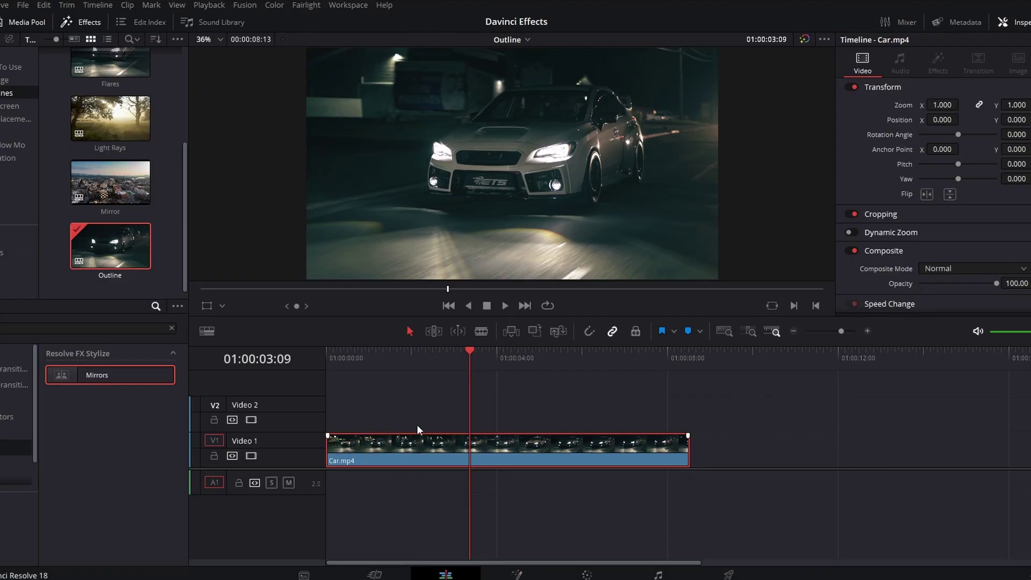
# Step: Place a second copy of Car.mp4 on Video 2 above the original
pyautogui.moveTo(417, 428)
pyautogui.mouseDown()
pyautogui.moveTo(423, 414)
pyautogui.moveTo(423, 443)
pyautogui.moveTo(422, 424)
pyautogui.mouseUp()
pyautogui.click(424, 441)
pyautogui.click(705, 359)
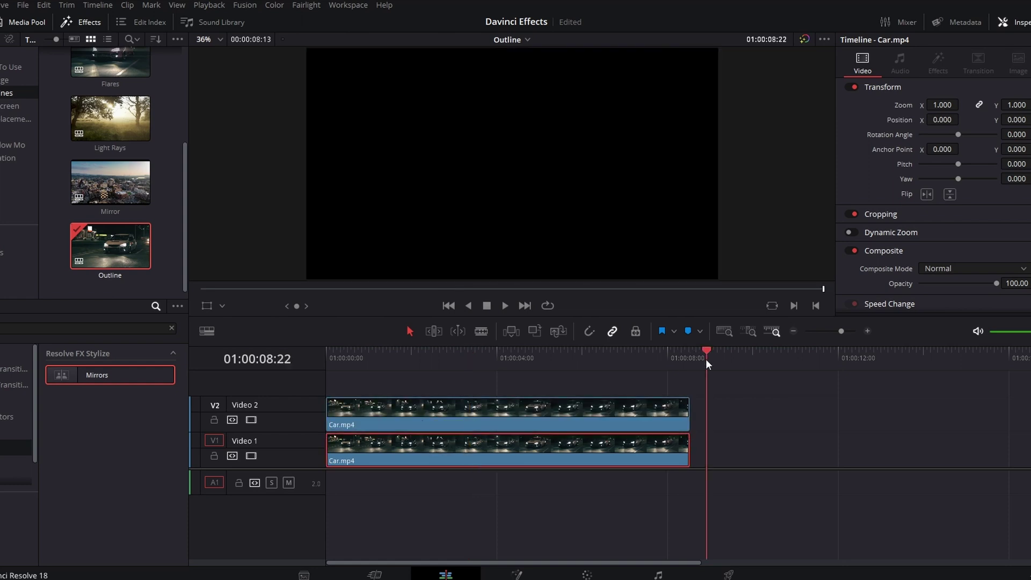
pyautogui.moveTo(753, 444); pyautogui.dragTo(343, 417)
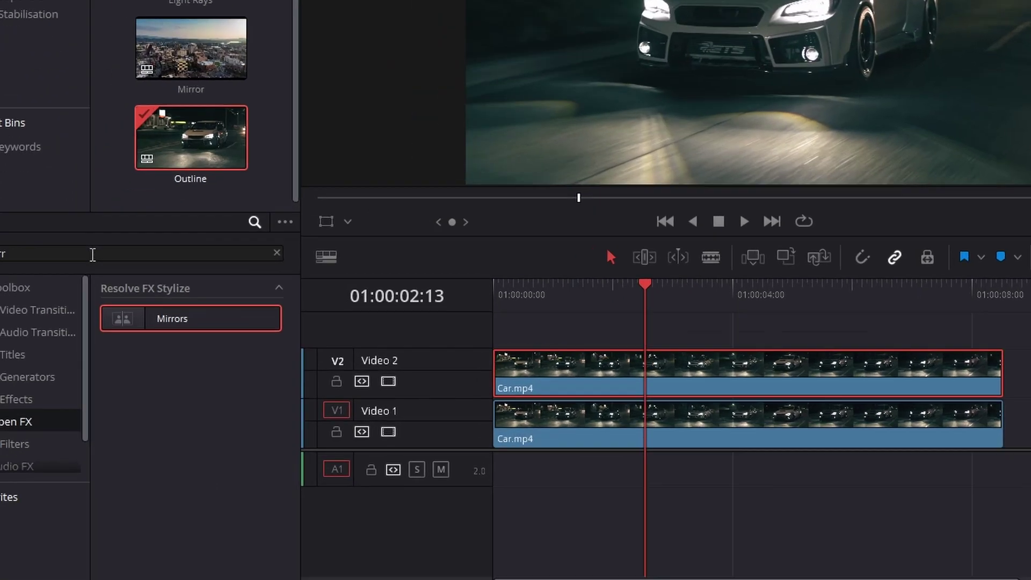
# Step: Apply Edge Detect to the top clip with Add composite mode, Zoom 1.070, and thinner edges
pyautogui.write('ed')
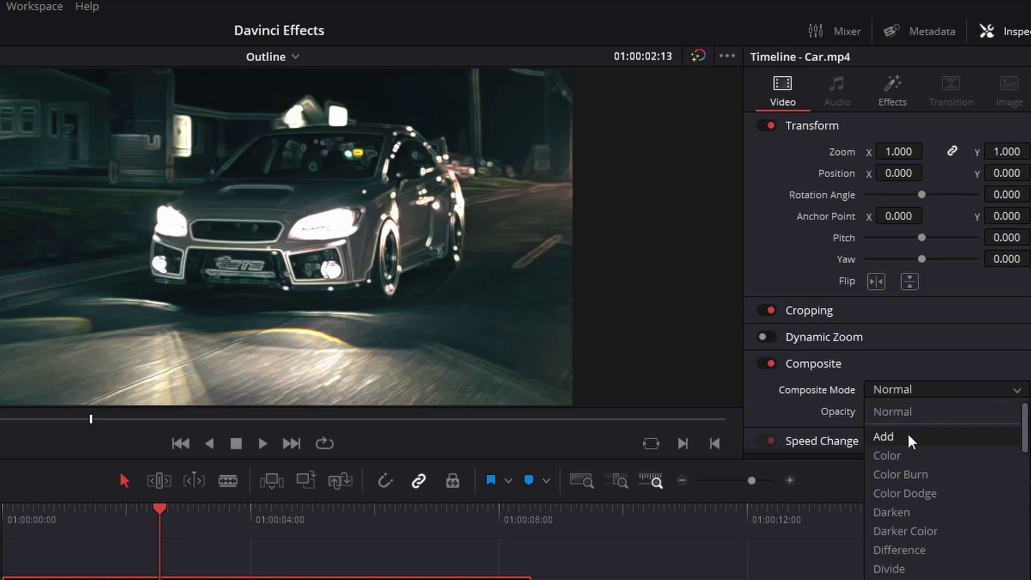
pyautogui.click(911, 442)
pyautogui.moveTo(894, 151); pyautogui.dragTo(907, 152)
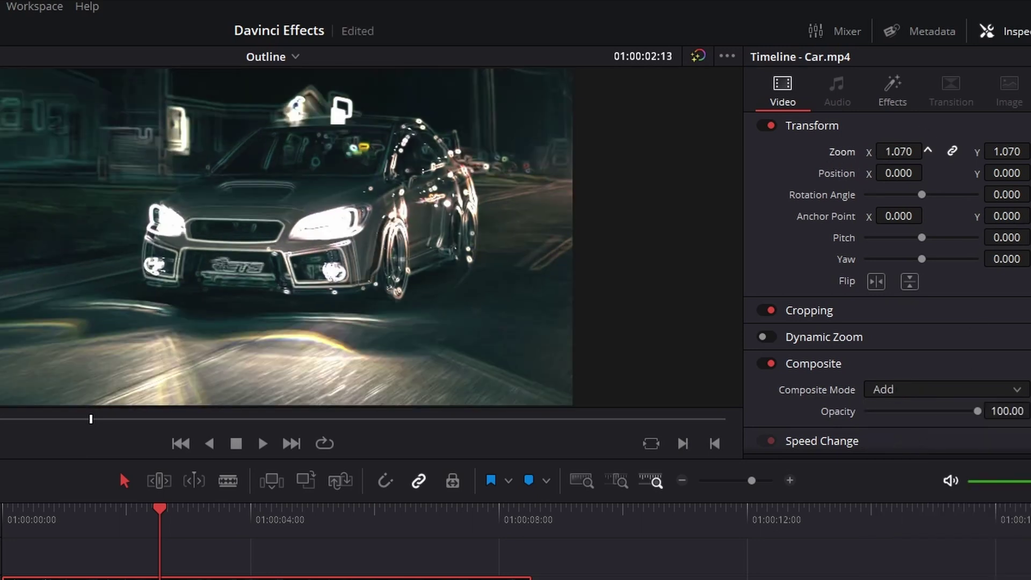
pyautogui.click(889, 97)
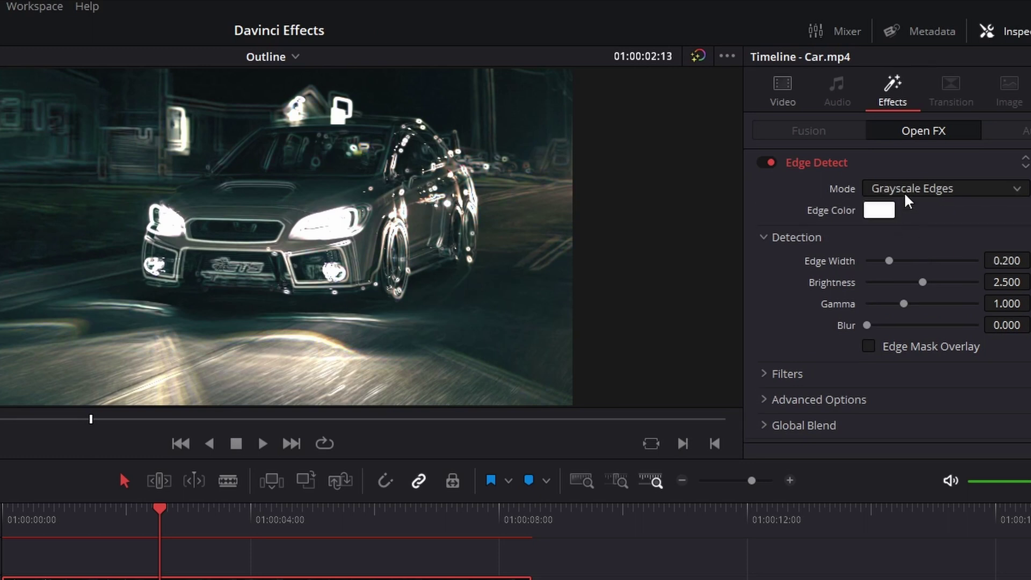
pyautogui.moveTo(890, 261); pyautogui.dragTo(870, 260)
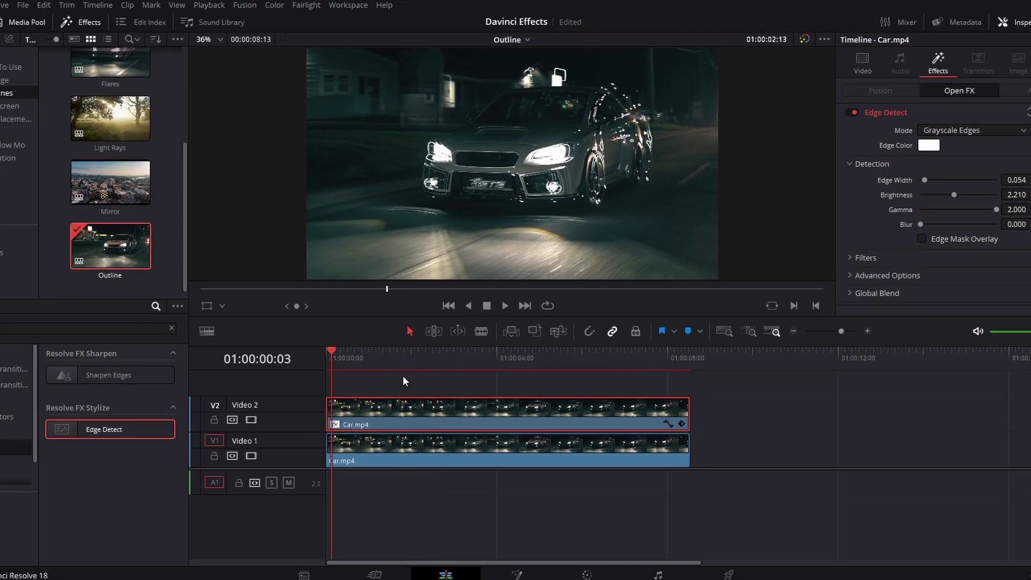
pyautogui.press('space')
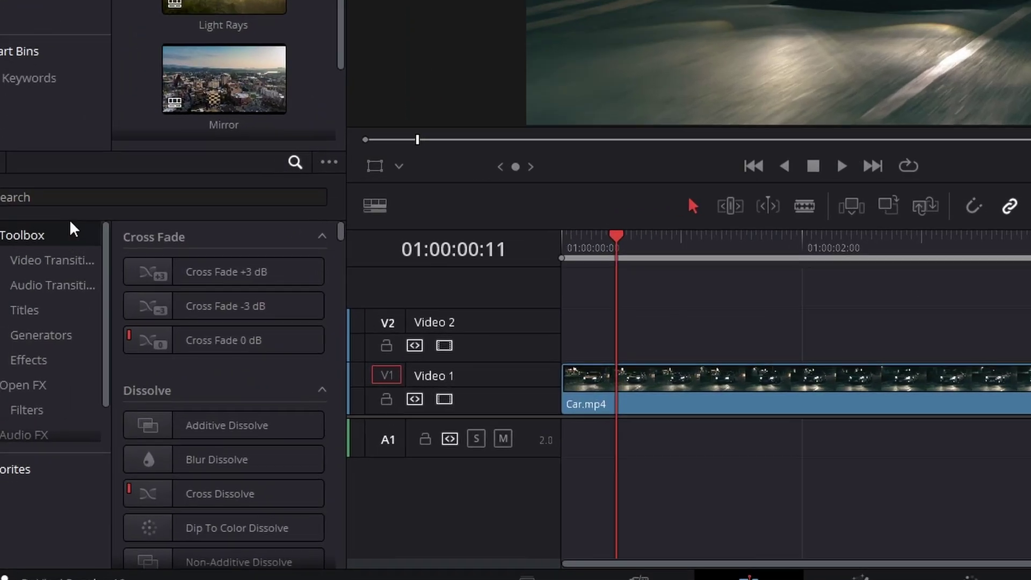
# Step: Place an Adjustment Clip above the car footage and apply Digital Glitch to it
pyautogui.write('adju')
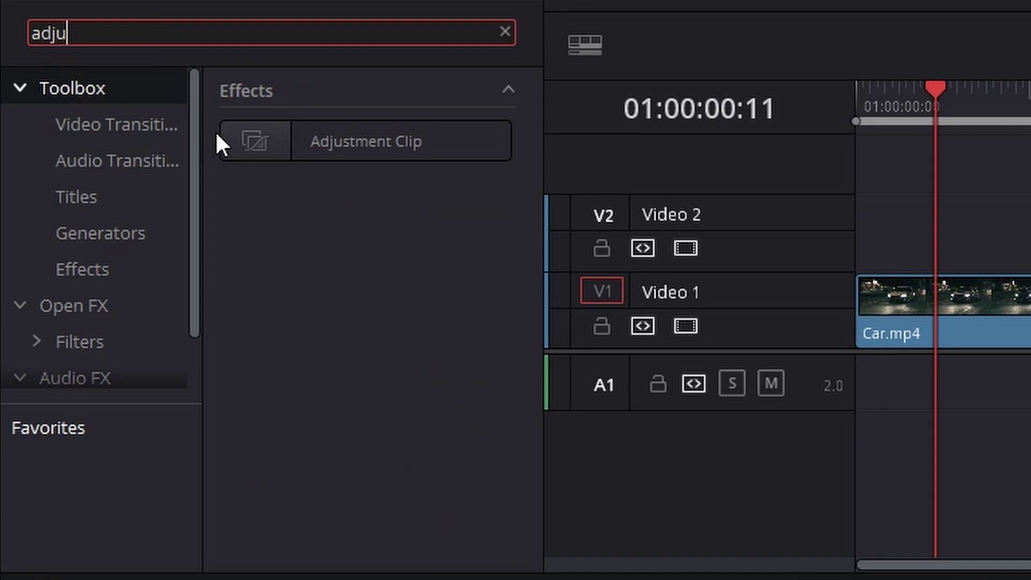
pyautogui.moveTo(217, 142); pyautogui.dragTo(838, 231)
pyautogui.click(162, 33)
pyautogui.hotkey('ctrl', 'a')
pyautogui.press('BackSpace')
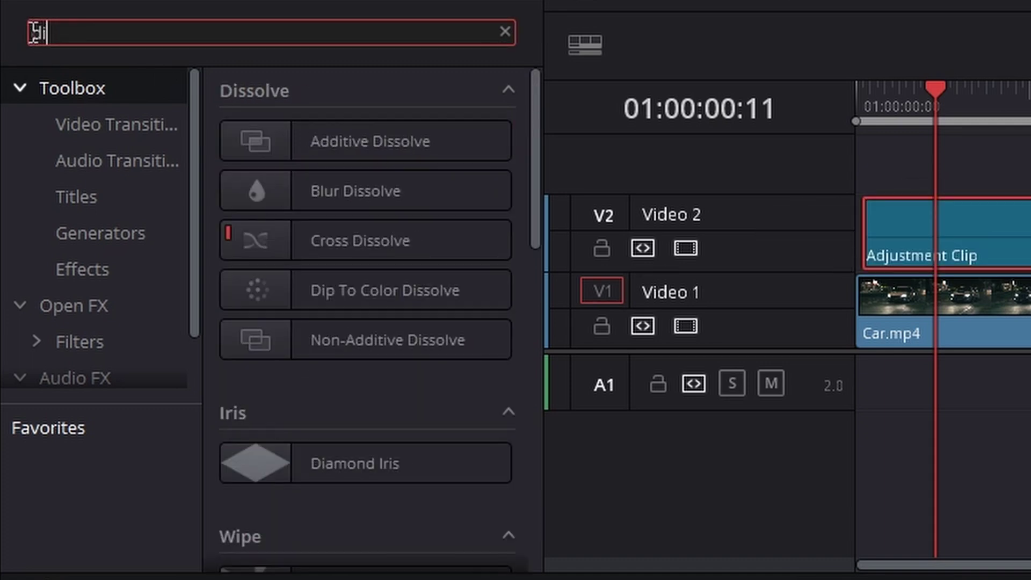
pyautogui.write('digi')
pyautogui.moveTo(972, 253); pyautogui.dragTo(974, 244)
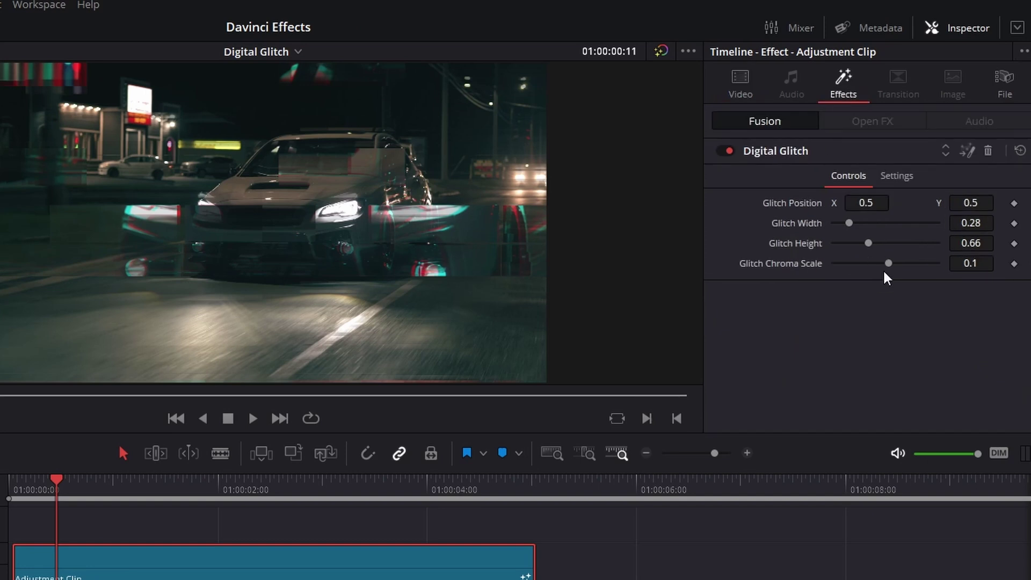
# Step: Set Chroma Scale 1.33, Height 1.32, Width 0.61, and trim the adjustment clip to a brief burst
pyautogui.moveTo(889, 264); pyautogui.dragTo(921, 262)
pyautogui.moveTo(869, 243); pyautogui.dragTo(855, 227)
pyautogui.moveTo(14, 561); pyautogui.dragTo(65, 561)
pyautogui.moveTo(369, 487); pyautogui.dragTo(383, 502)
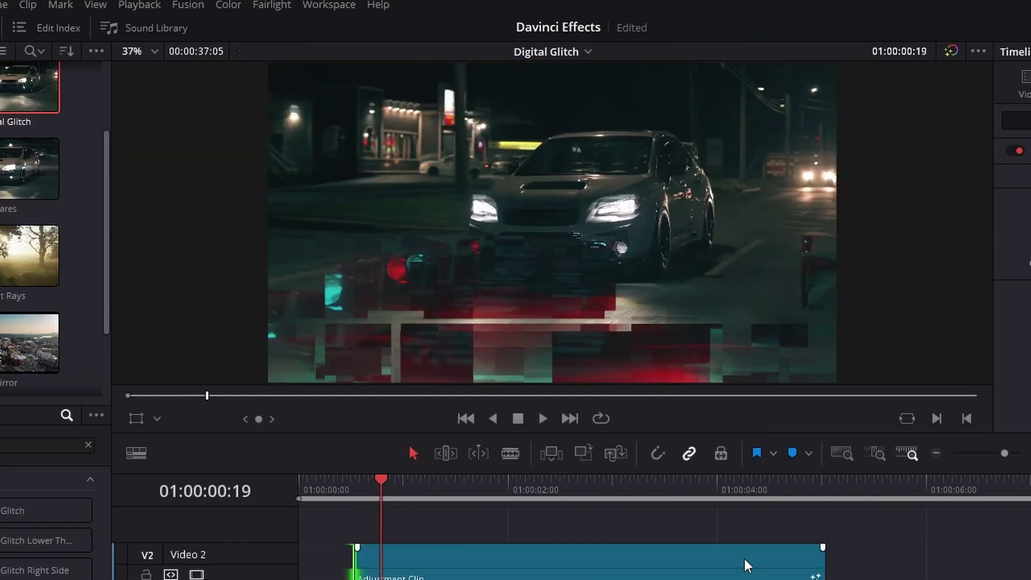
pyautogui.moveTo(814, 562); pyautogui.dragTo(377, 561)
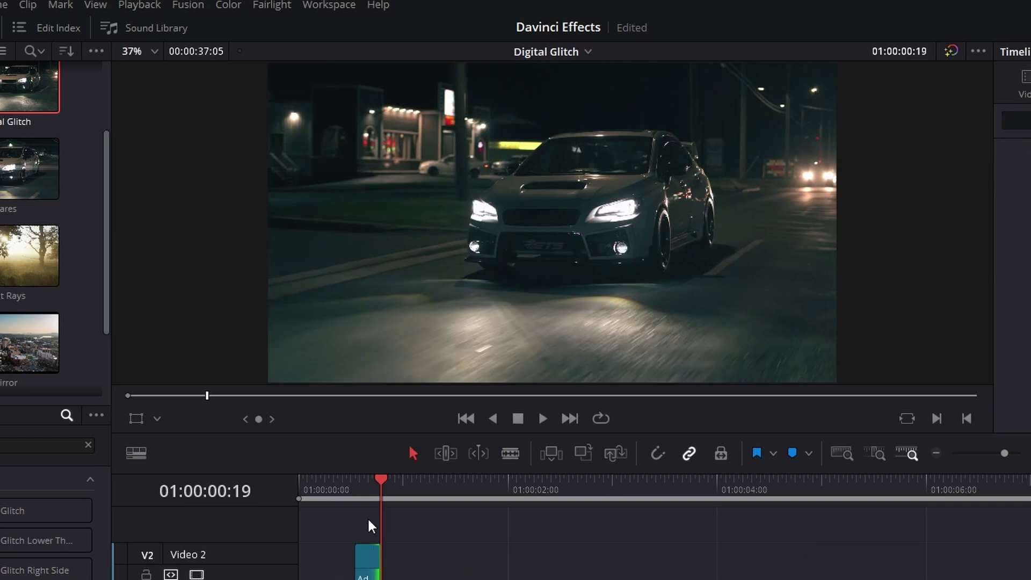
pyautogui.click(329, 483)
# Step: Blade Car.mp4 where the glitch starts and ends, undoing the extra cut
pyautogui.moveTo(328, 482); pyautogui.dragTo(356, 531)
pyautogui.click(359, 549)
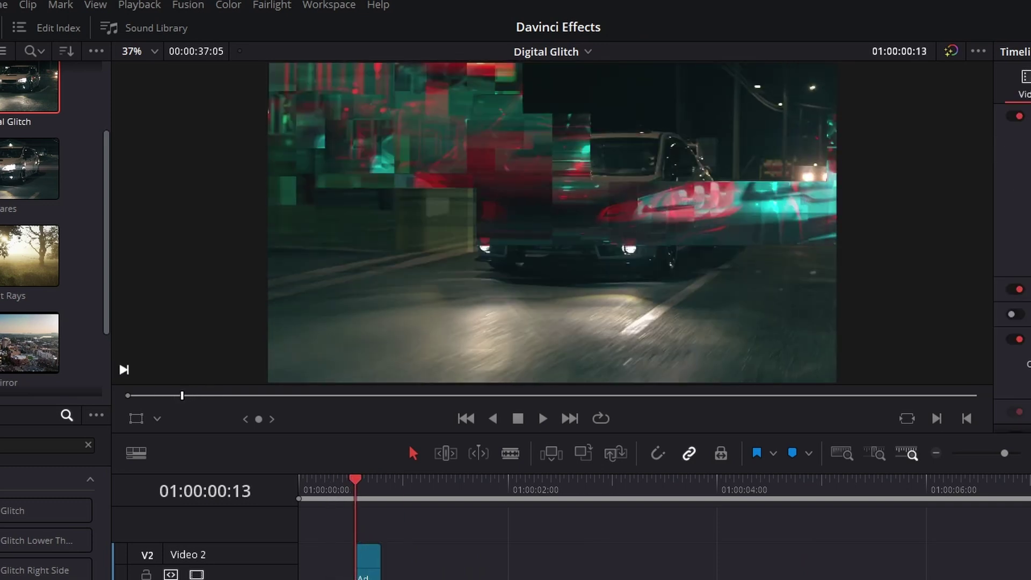
pyautogui.press('b')
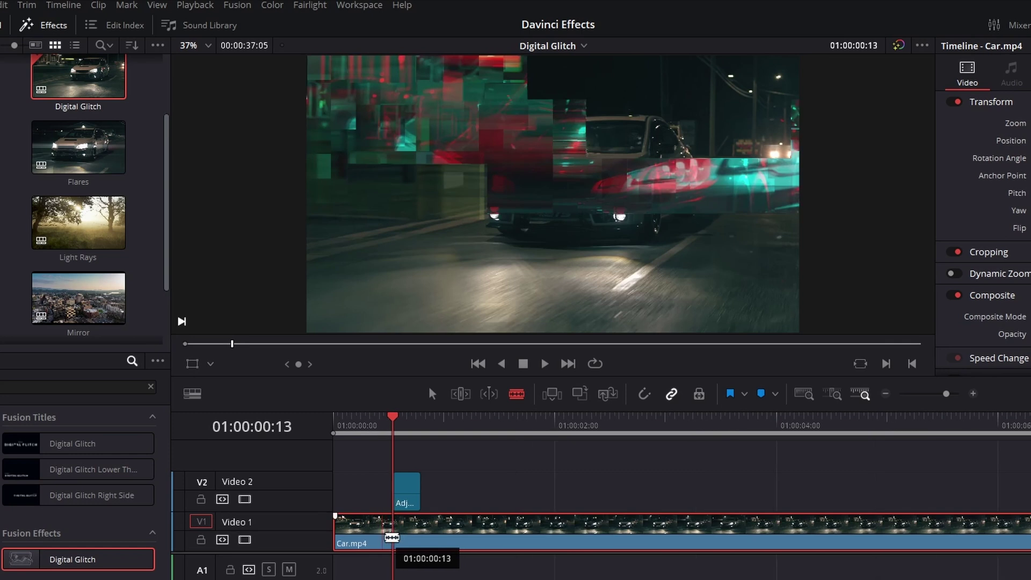
pyautogui.hotkey('ctrl', '=')
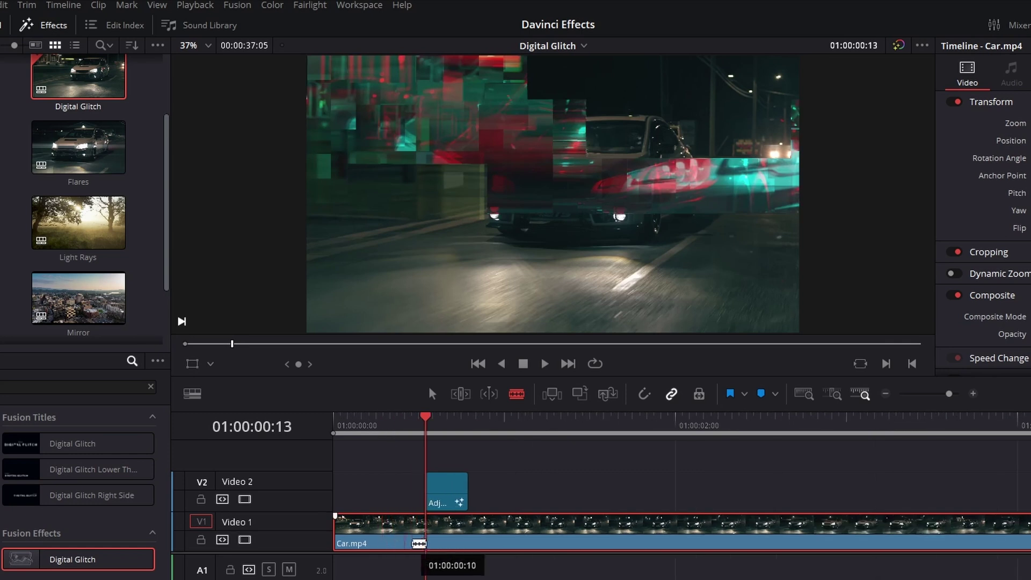
pyautogui.click(427, 537)
pyautogui.click(469, 532)
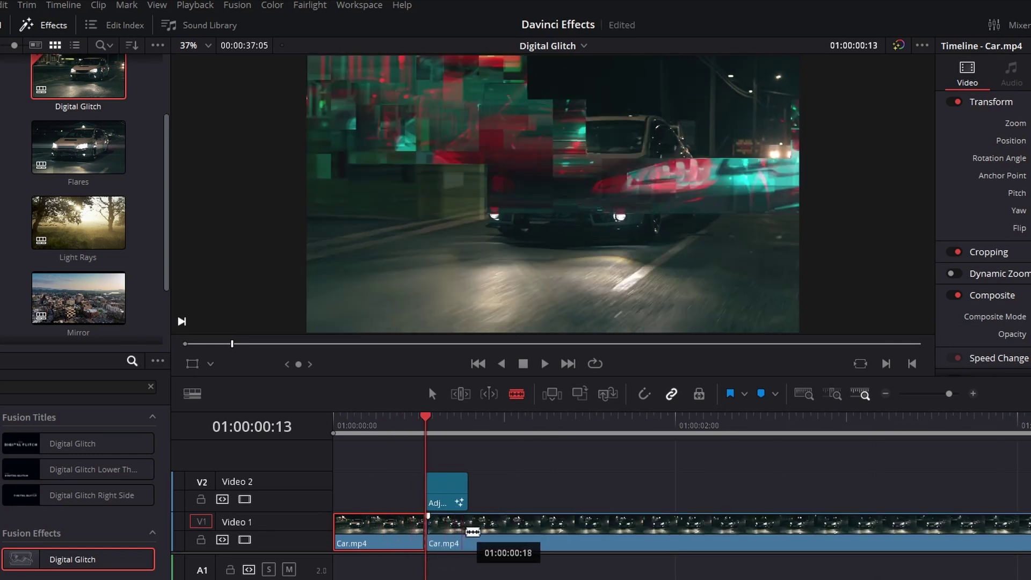
pyautogui.click(461, 531)
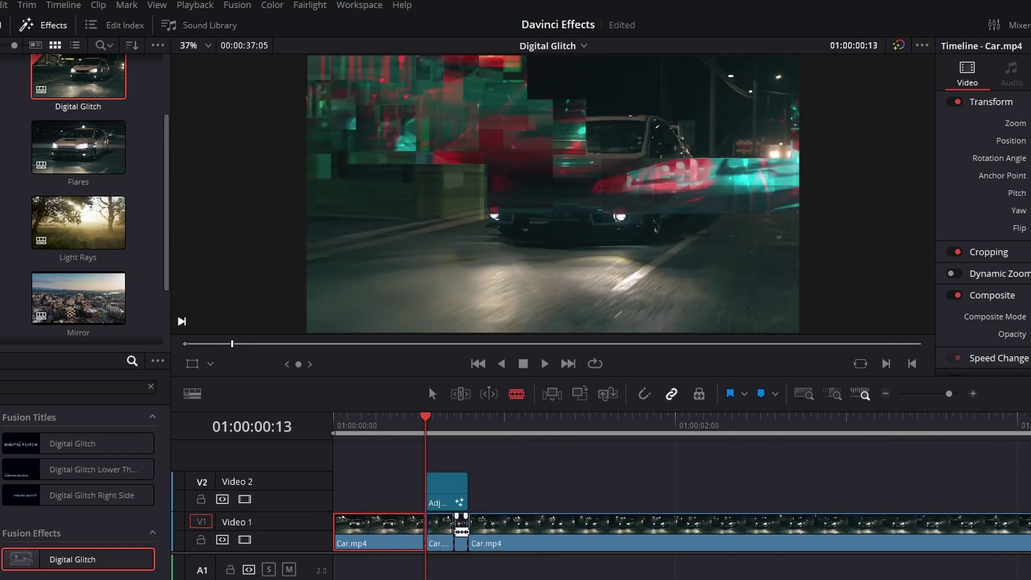
pyautogui.hotkey('ctrl', 'z')
# Step: Select the piece under the glitch and set its Zoom to 1.360
pyautogui.press('a')
pyautogui.click(449, 534)
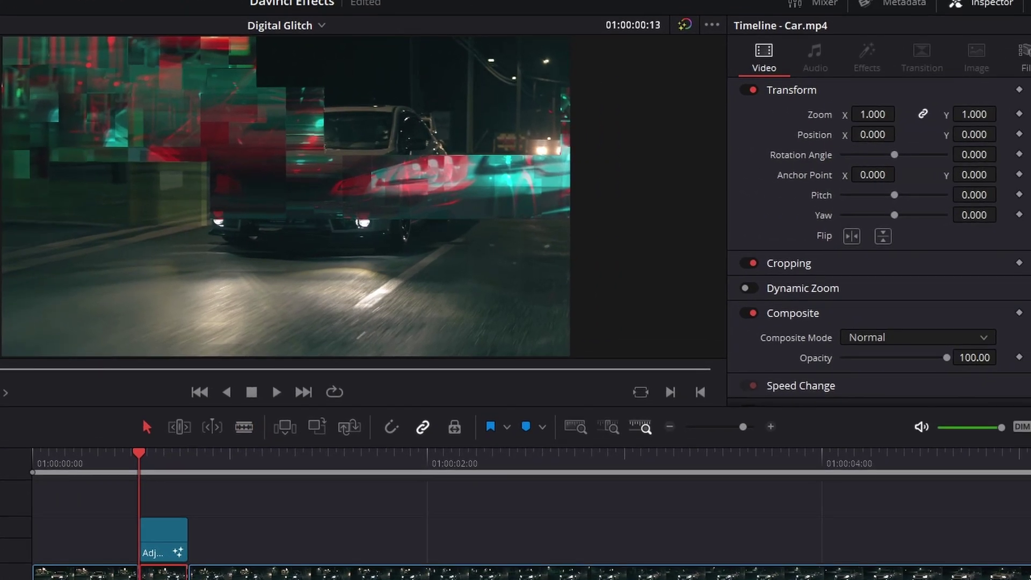
pyautogui.moveTo(153, 462); pyautogui.dragTo(233, 531)
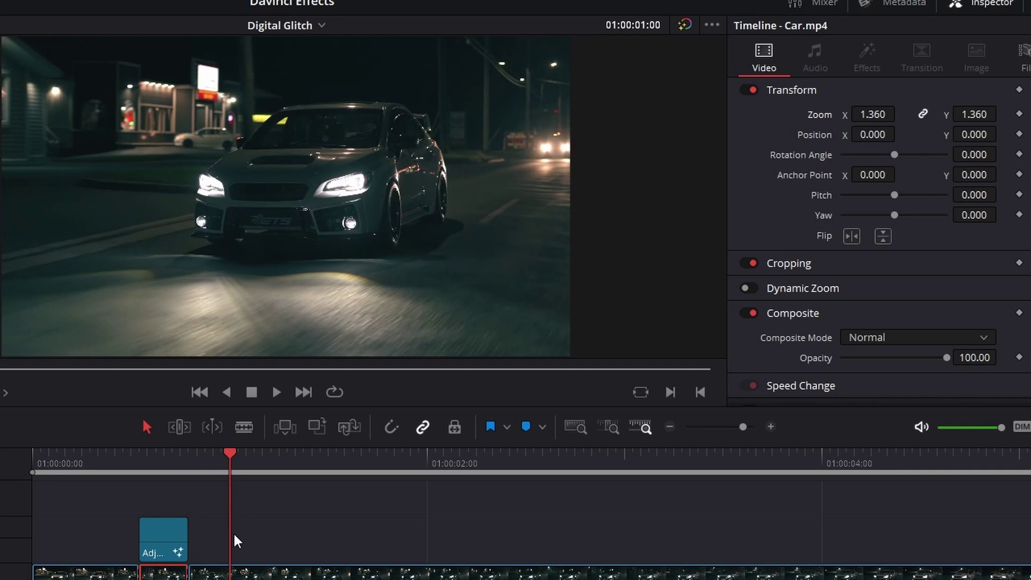
pyautogui.scroll(-4, 233, 532)
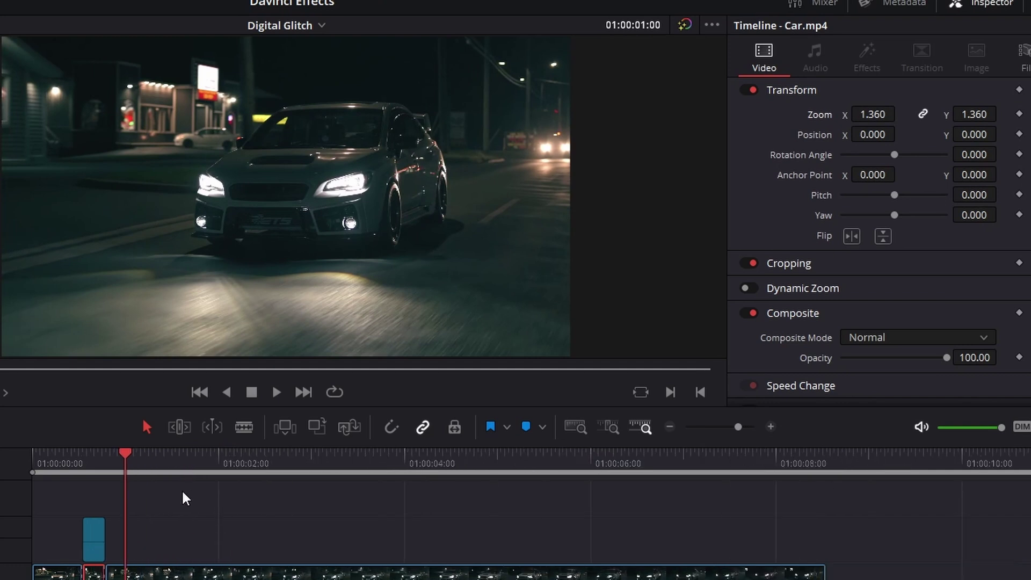